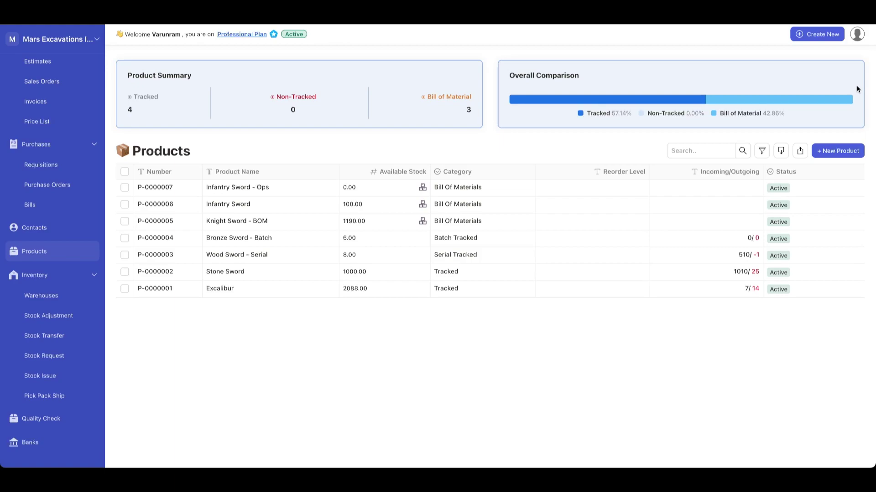
# Open a blank Product Details form with '+ New Product' on the Products page
pyautogui.click(838, 151)
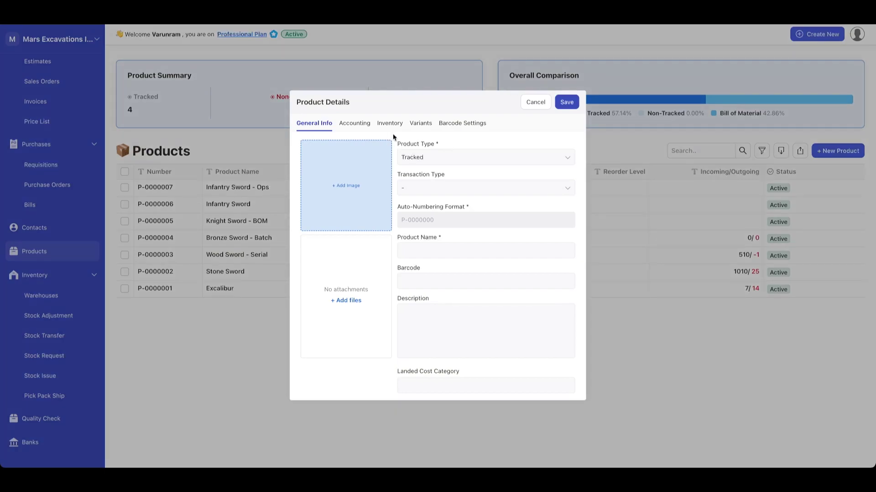
# Look over the new product's Inventory and Barcode Settings, then cancel the form
pyautogui.click(392, 126)
pyautogui.scroll(-5, 409, 288)
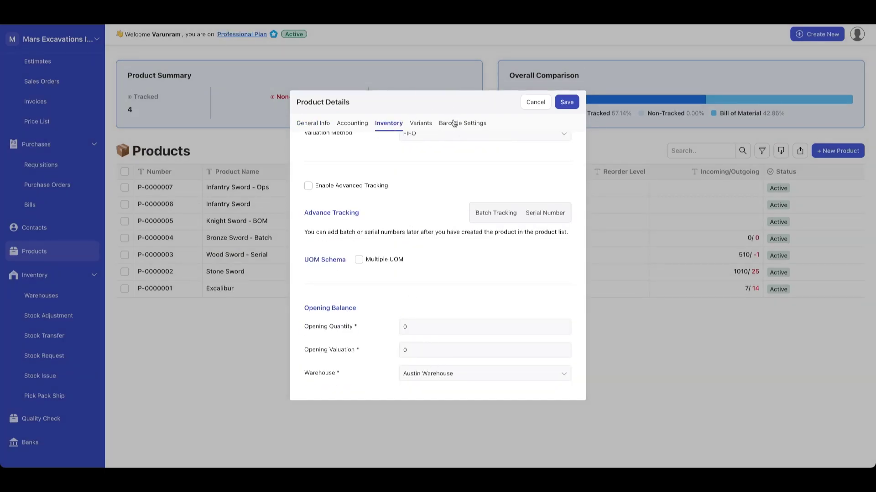
pyautogui.click(454, 124)
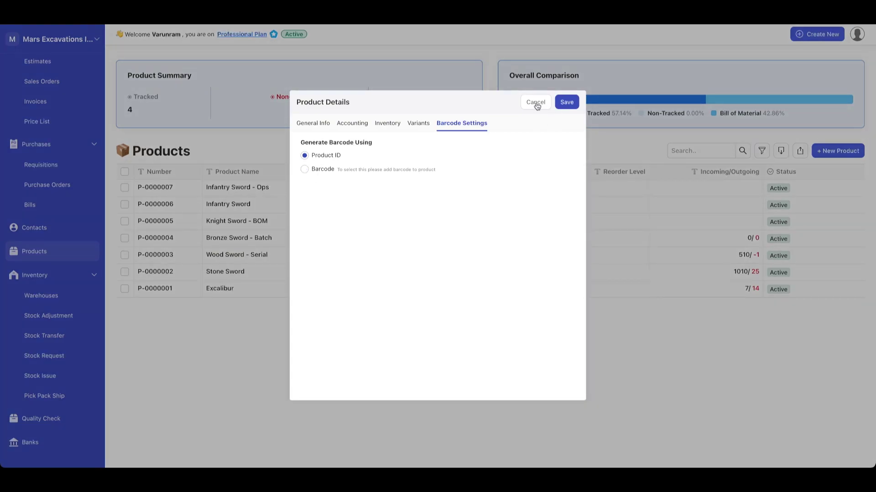
pyautogui.click(536, 104)
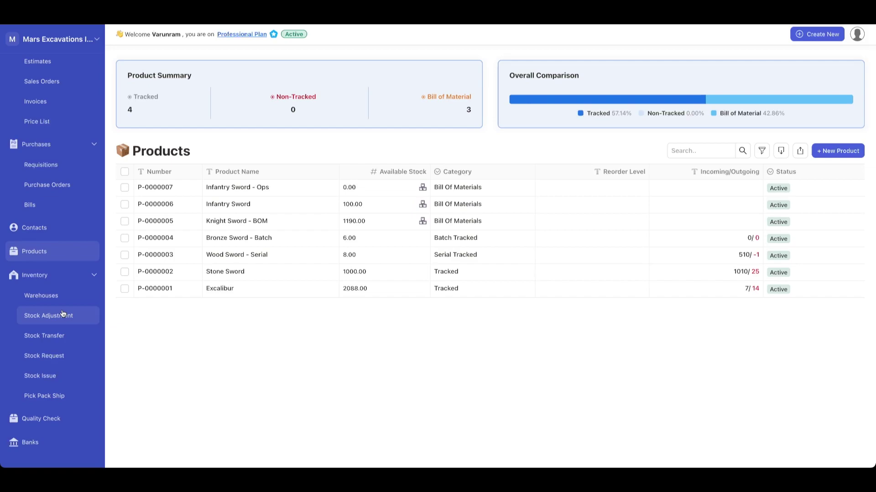
# Open Stock Availability By Warehouse and expand the Excalibur and Stone Sword rows by warehouse
pyautogui.scroll(-8, 64, 313)
pyautogui.click(48, 410)
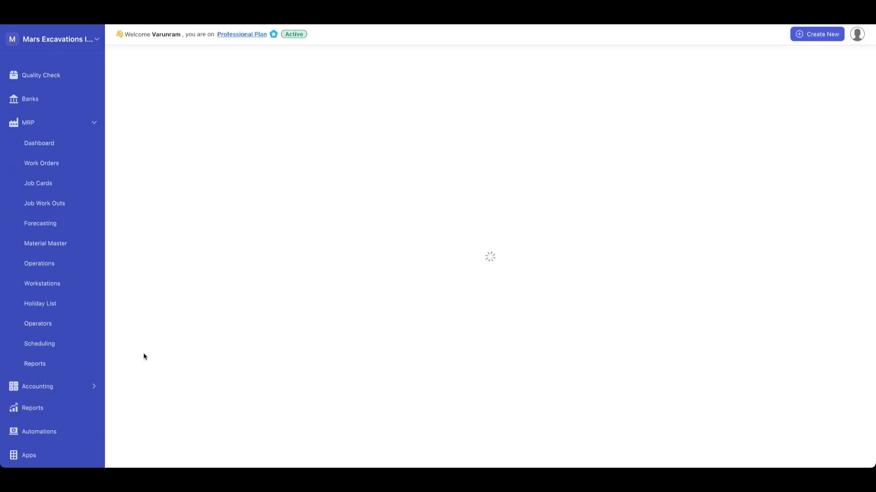
pyautogui.scroll(-3, 254, 296)
pyautogui.scroll(-5, 255, 296)
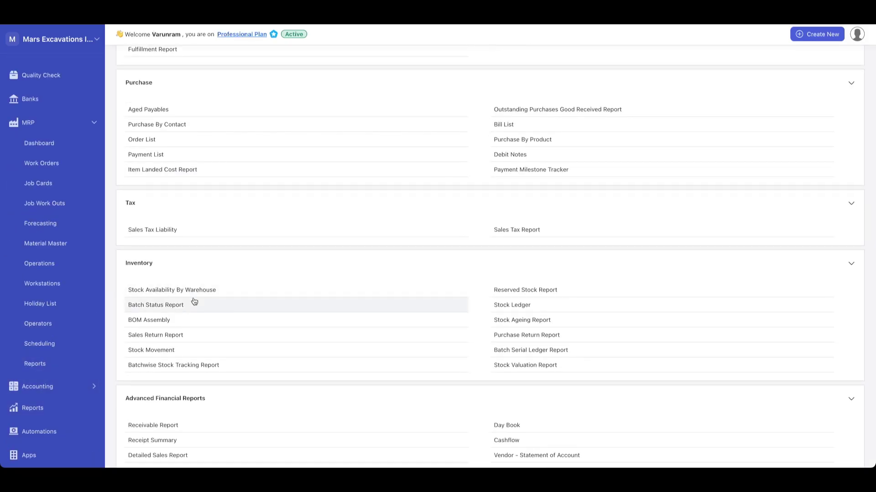
pyautogui.click(186, 291)
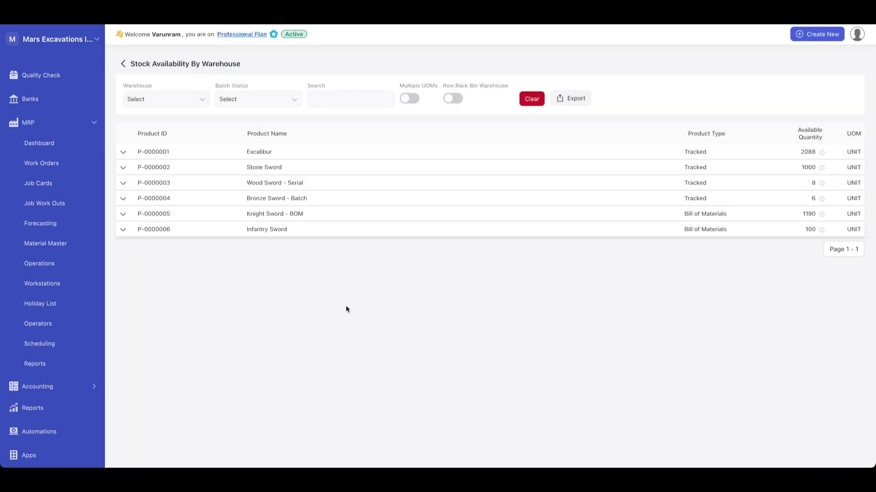
pyautogui.click(156, 154)
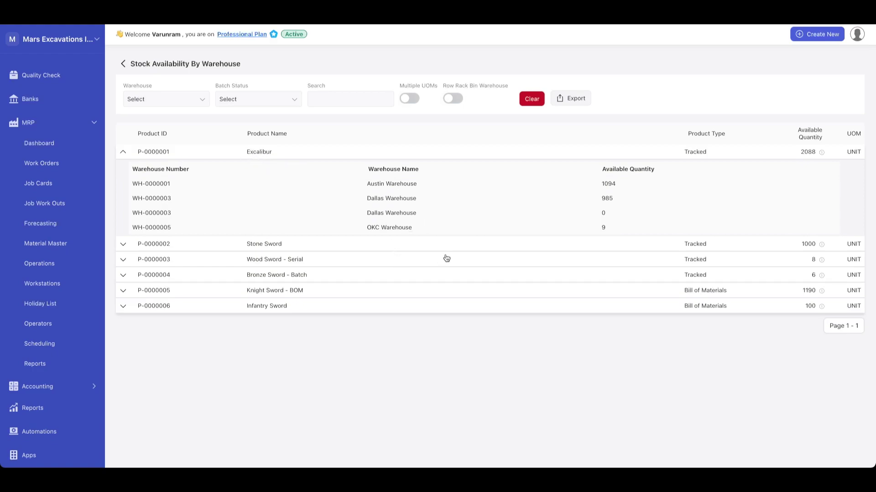
pyautogui.click(267, 246)
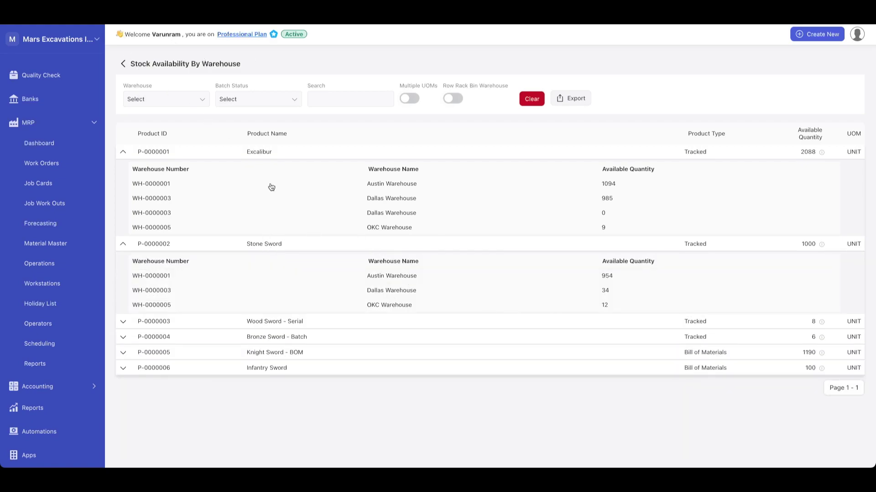
# Filter the warehouse report to Austin Warehouse and check the Batch Status choices
pyautogui.click(183, 106)
pyautogui.scroll(-2, 174, 97)
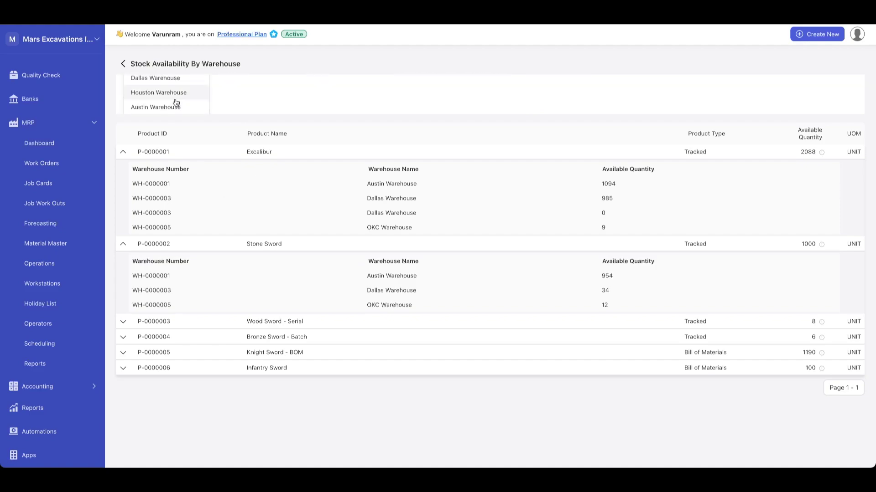
pyautogui.click(176, 105)
pyautogui.click(247, 103)
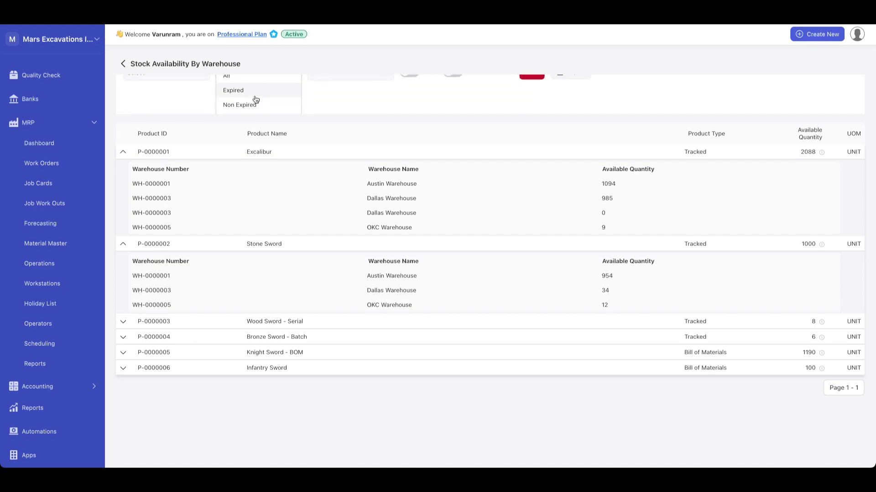
pyautogui.scroll(2, 265, 104)
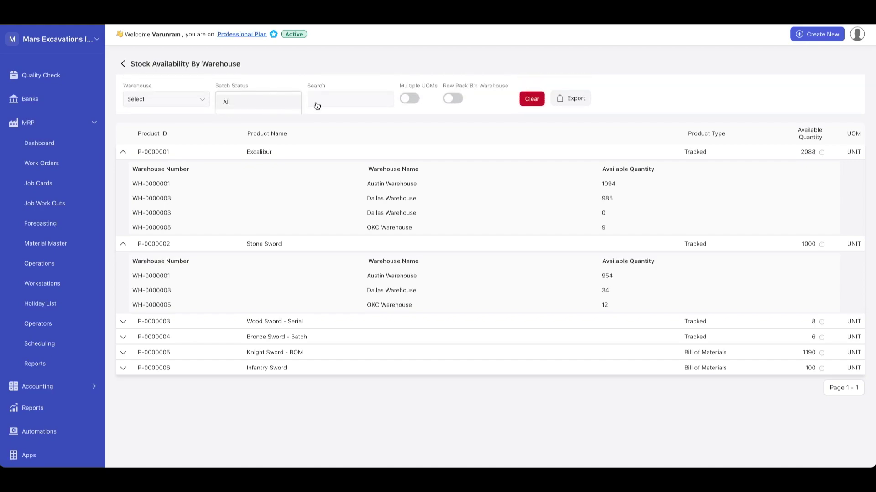
# Toggle Multiple UOMs on and off, enable Row Rack Bin Warehouse, then go back to Reports
pyautogui.click(417, 105)
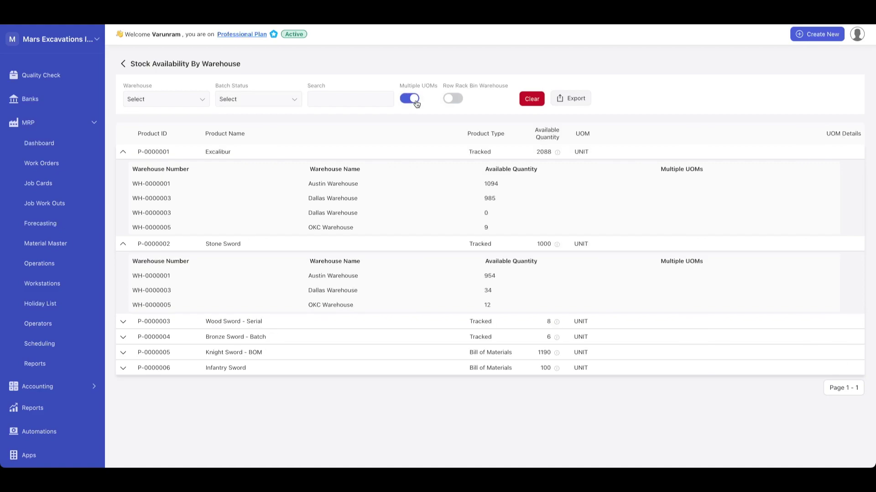
pyautogui.click(416, 104)
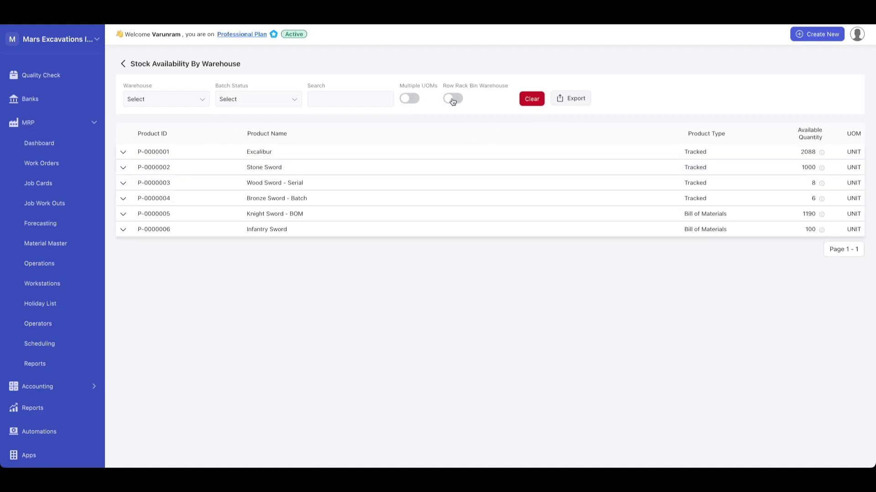
pyautogui.click(452, 101)
pyautogui.hotkey('alt', 'Left')
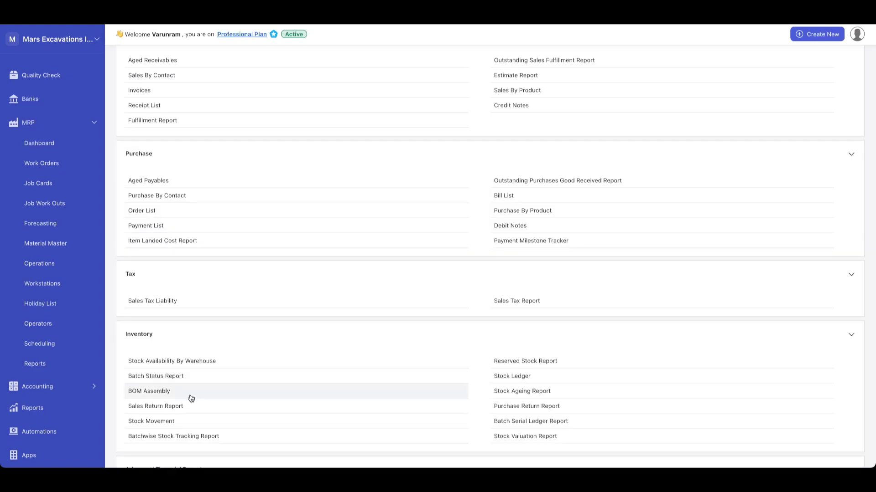
# Open the Stock Movement report, scroll its columns, and view its filter options without adding one
pyautogui.click(158, 422)
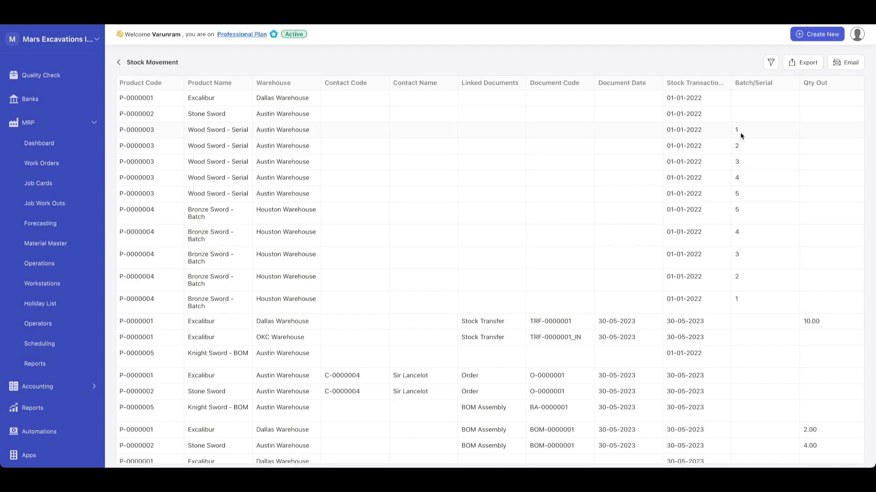
pyautogui.hscroll(5, 740, 136)
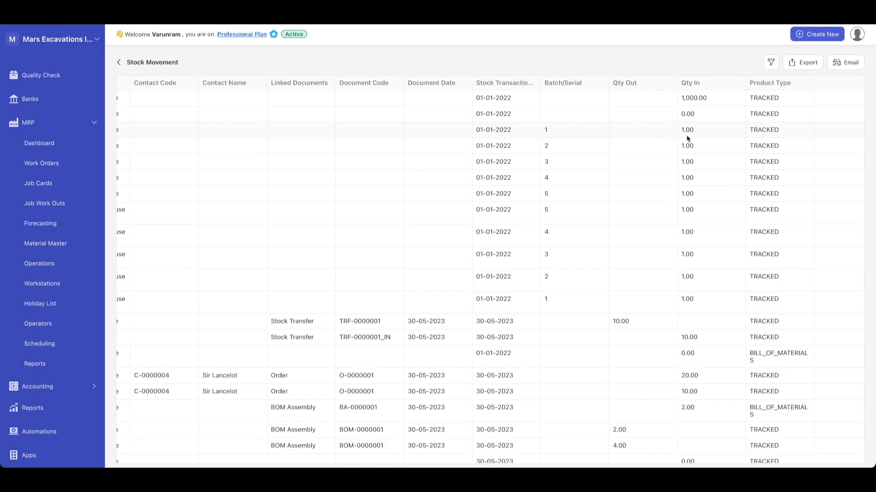
pyautogui.click(770, 63)
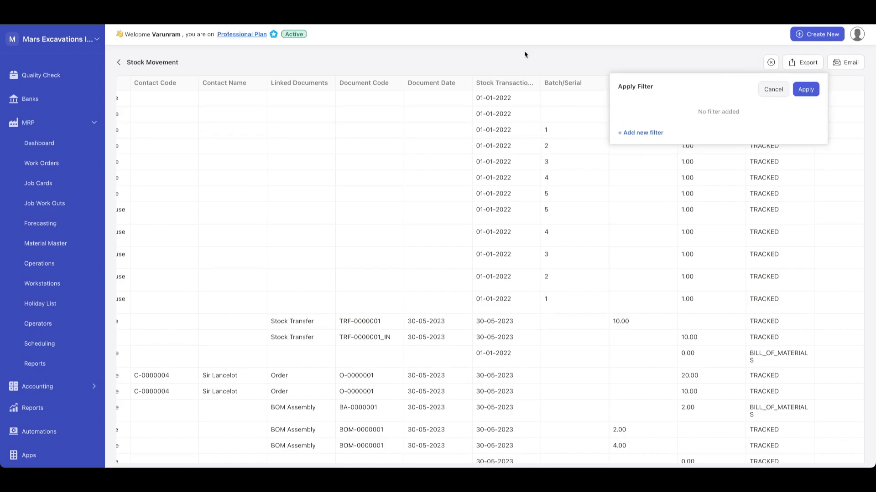
pyautogui.hscroll(-5, 432, 172)
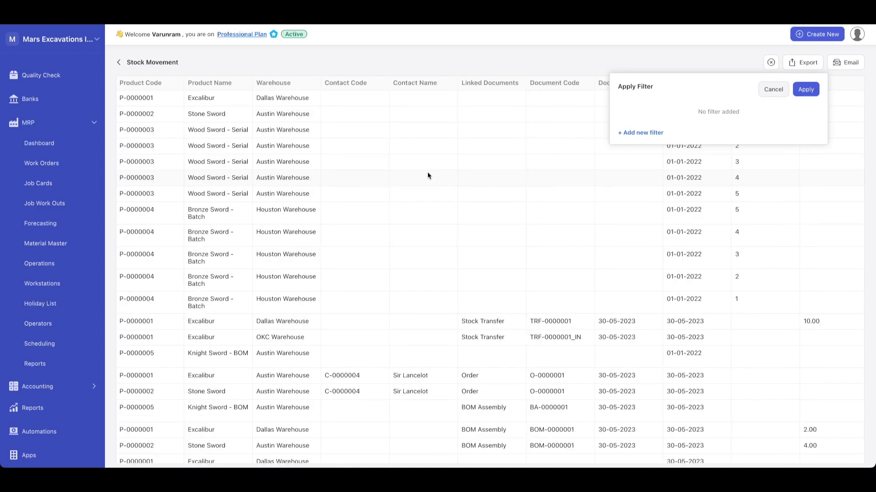
pyautogui.click(772, 90)
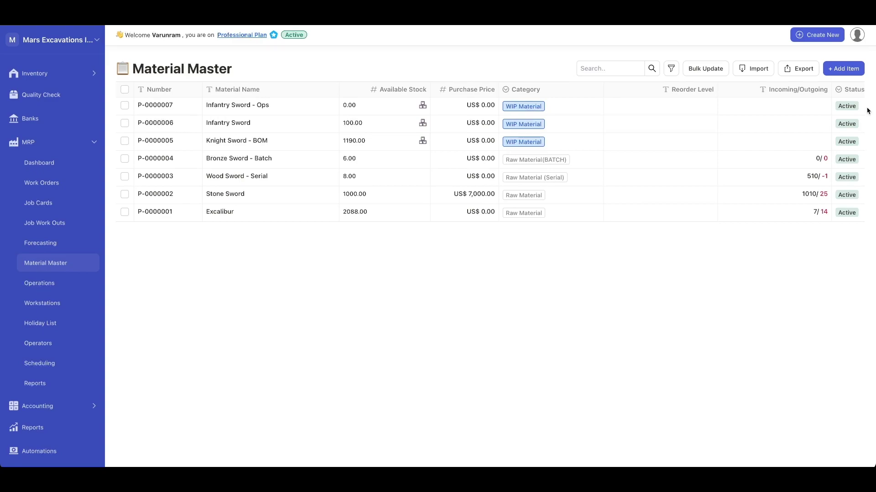
# Show the Raw Material / WIP Material / Finished Good menu from '+ Add Item' in Material Master
pyautogui.click(839, 66)
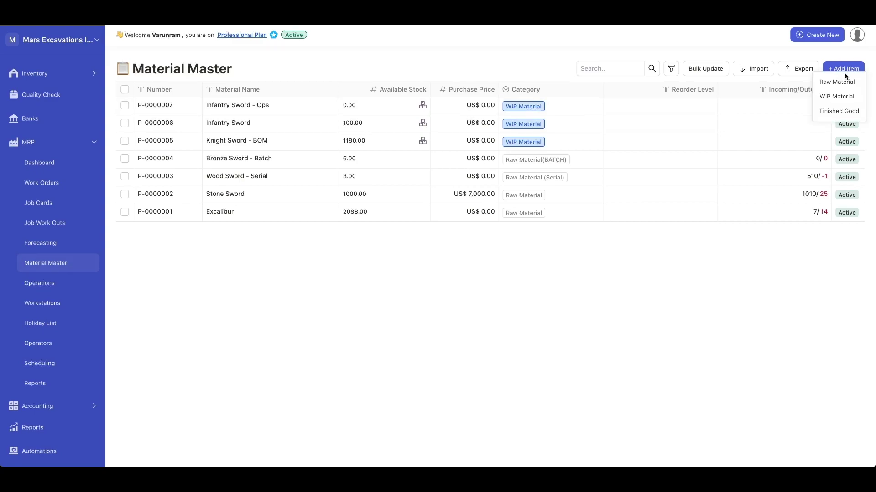
# Start a new WIP Material item, check its Accounting and Inventory tabs, then open its BOM
pyautogui.click(830, 97)
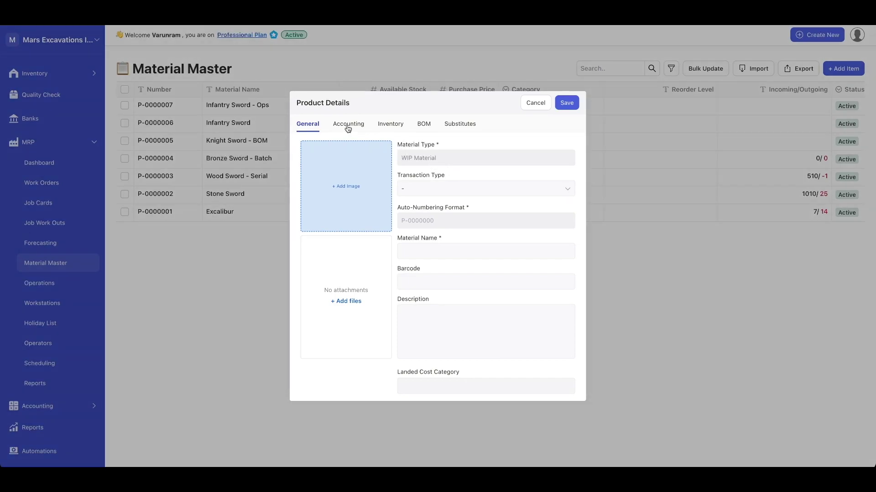
pyautogui.click(348, 123)
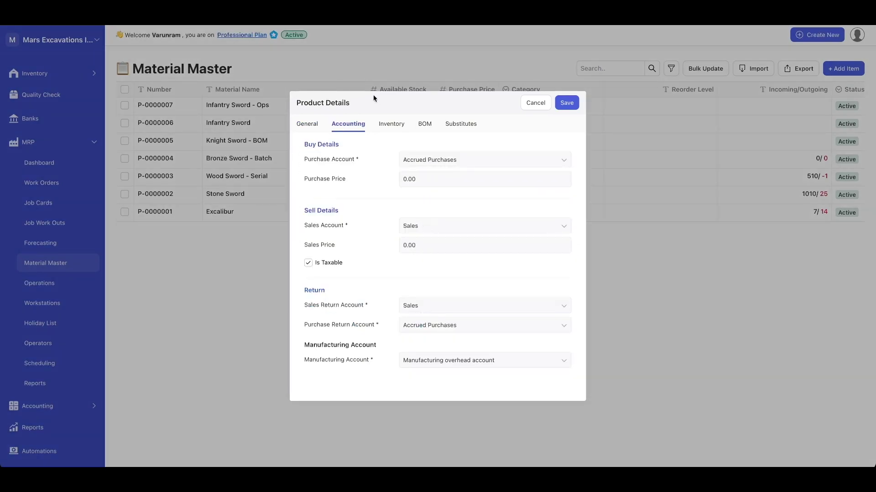
pyautogui.click(387, 125)
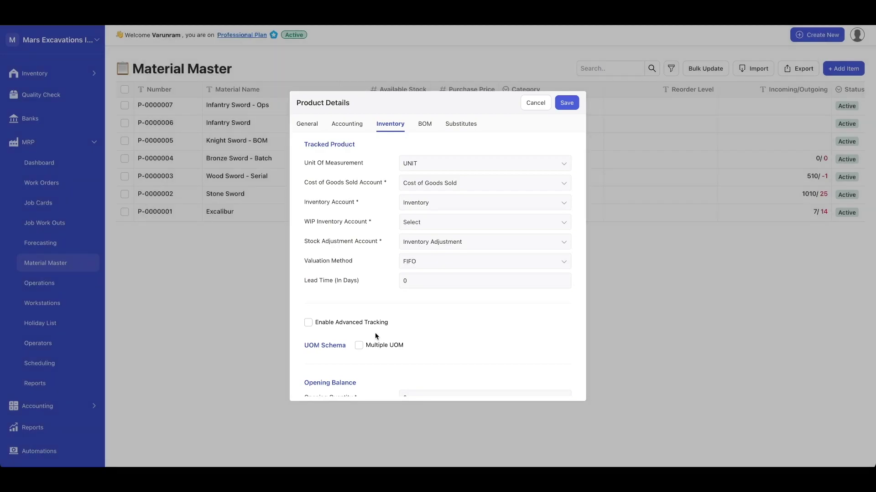
pyautogui.scroll(-2, 404, 329)
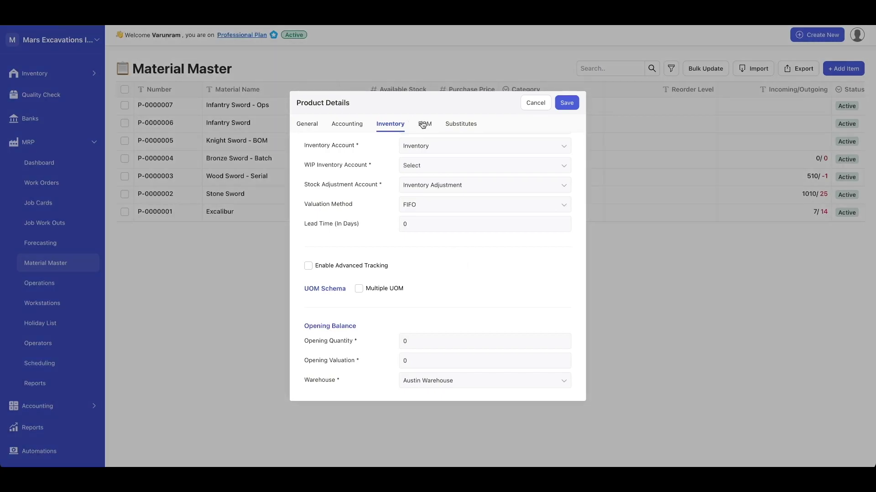
pyautogui.click(424, 124)
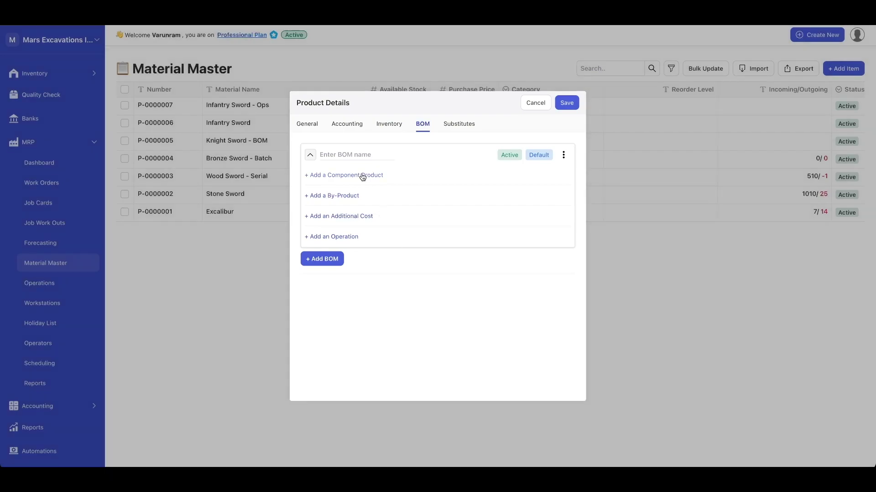
# Add BOM components Infantry Sword with quantity 2 and Stone Sword with quantity 10
pyautogui.click(361, 176)
pyautogui.click(335, 209)
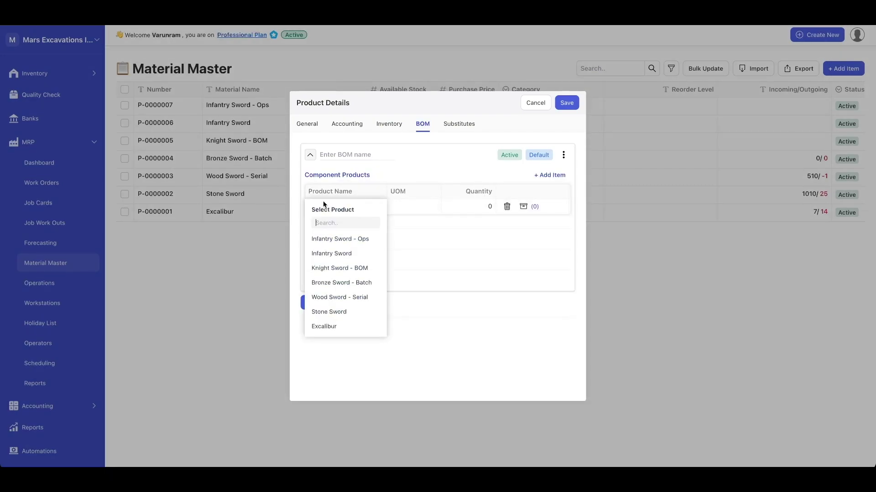
pyautogui.click(327, 252)
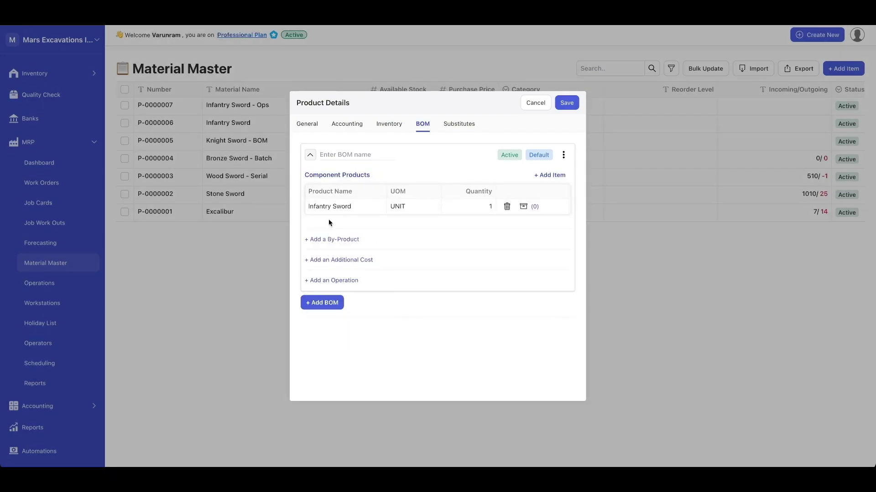
pyautogui.click(489, 206)
pyautogui.click(554, 175)
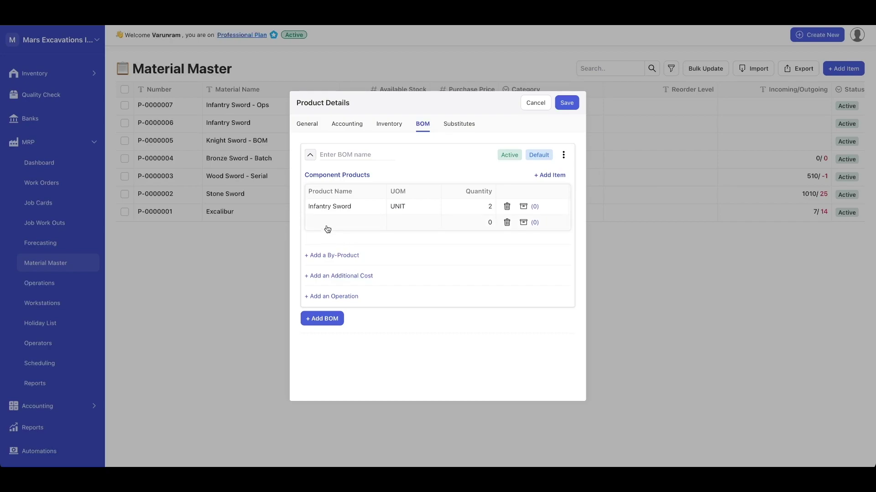
pyautogui.click(328, 228)
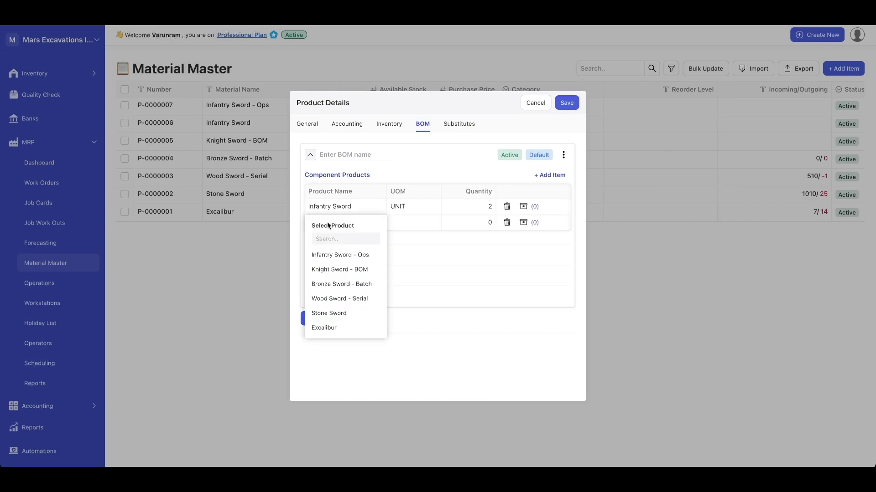
pyautogui.click(342, 313)
pyautogui.click(474, 220)
pyautogui.write('1')
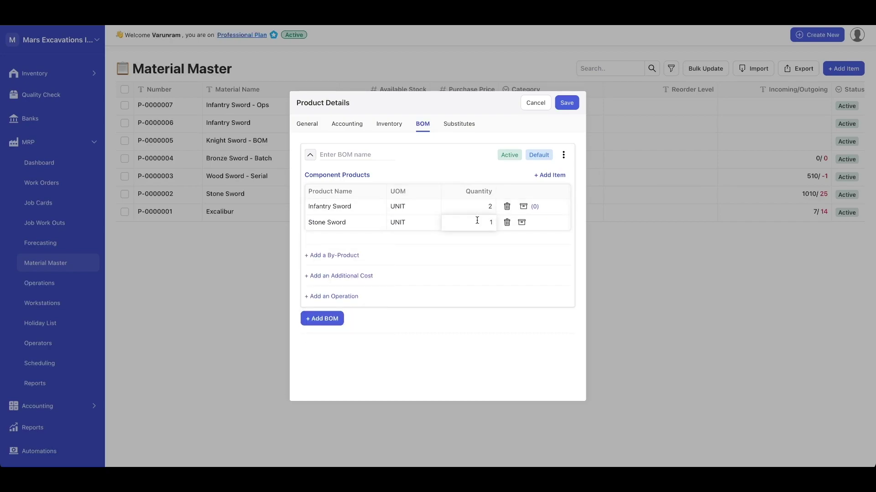
pyautogui.write('0')
# Add empty by-product, additional cost and operation rows to the BOM
pyautogui.click(337, 256)
pyautogui.click(345, 289)
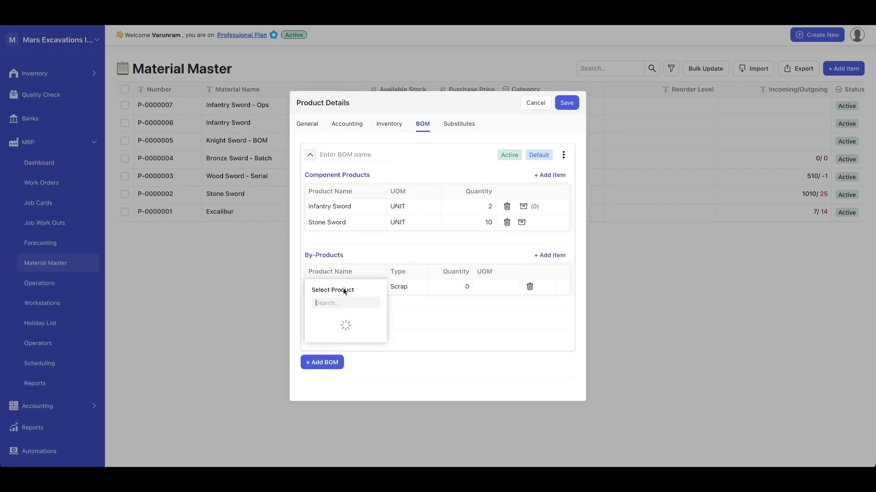
pyautogui.click(389, 246)
pyautogui.click(352, 319)
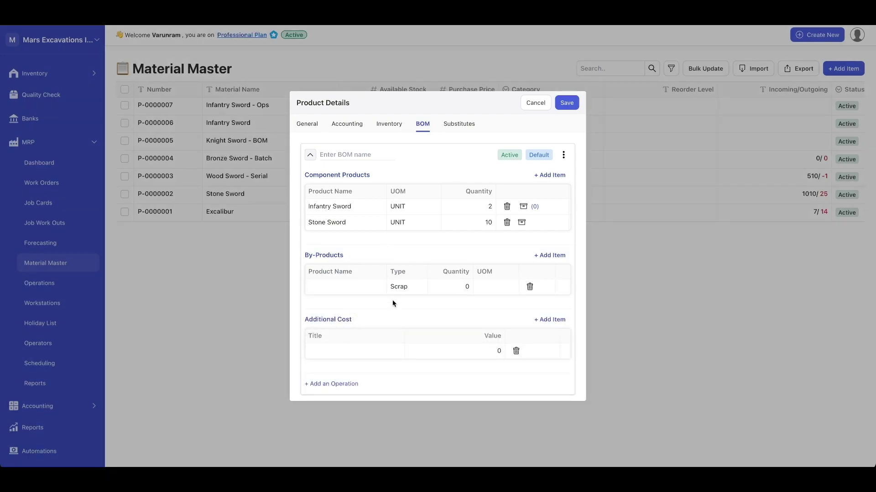
pyautogui.scroll(-1, 395, 296)
pyautogui.click(334, 359)
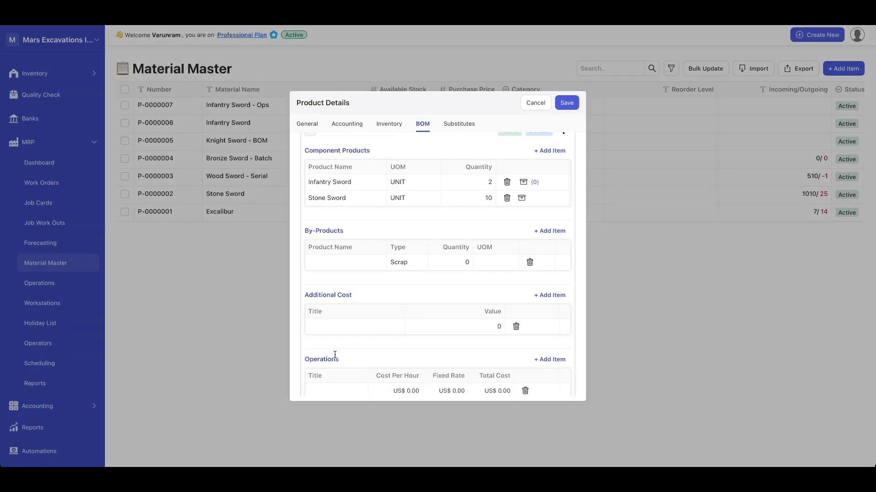
pyautogui.scroll(-2, 356, 324)
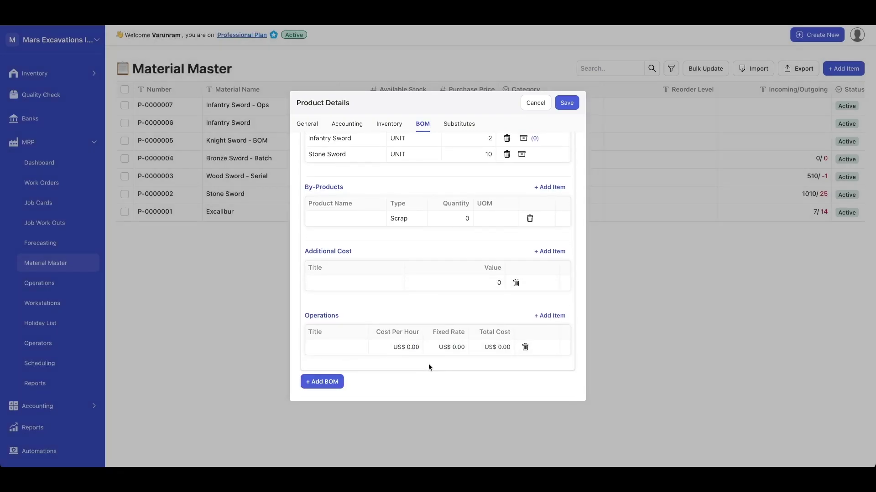
pyautogui.scroll(3, 428, 360)
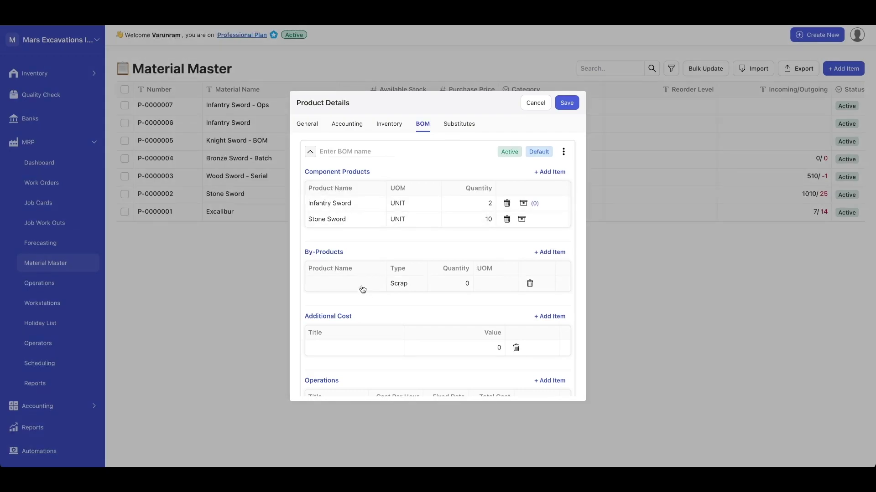
pyautogui.scroll(-3, 388, 319)
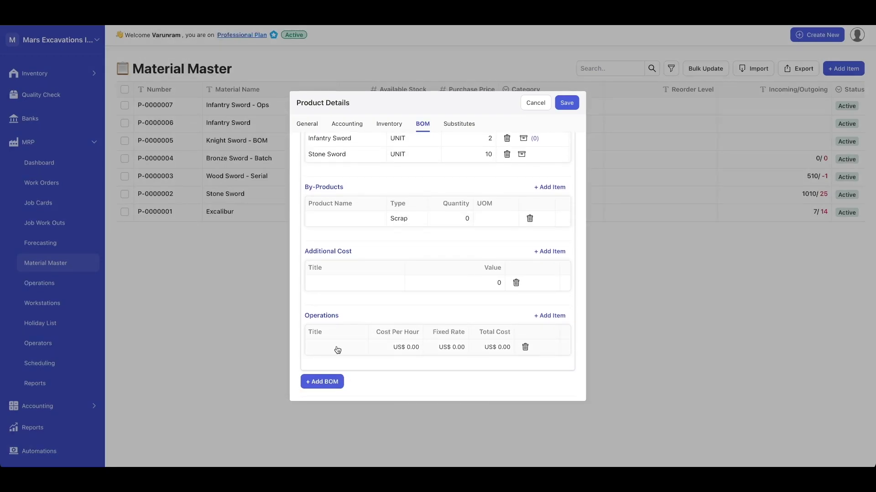
pyautogui.click(335, 349)
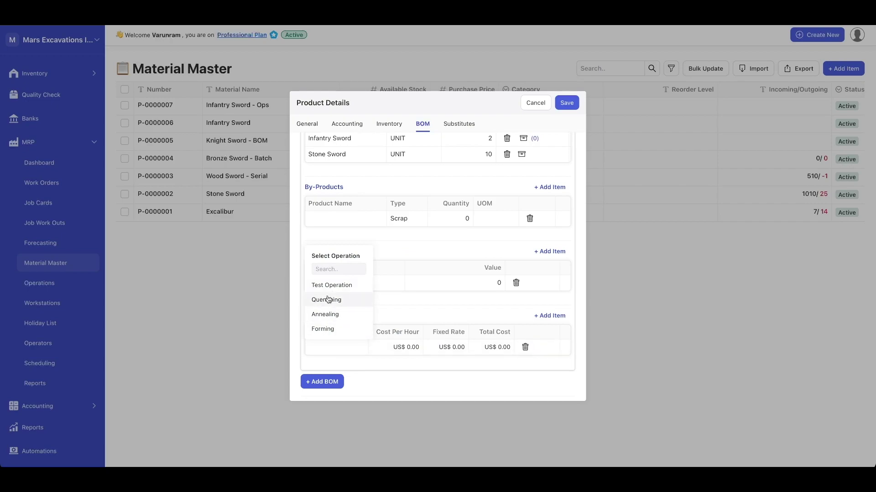
pyautogui.click(414, 302)
pyautogui.click(459, 124)
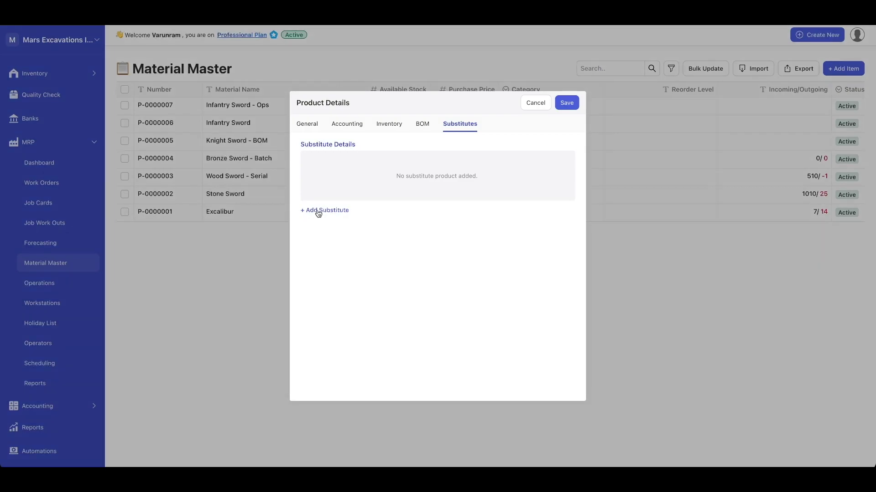
# Open Select Substitutes, close it without choosing any, and cancel the product details
pyautogui.click(318, 212)
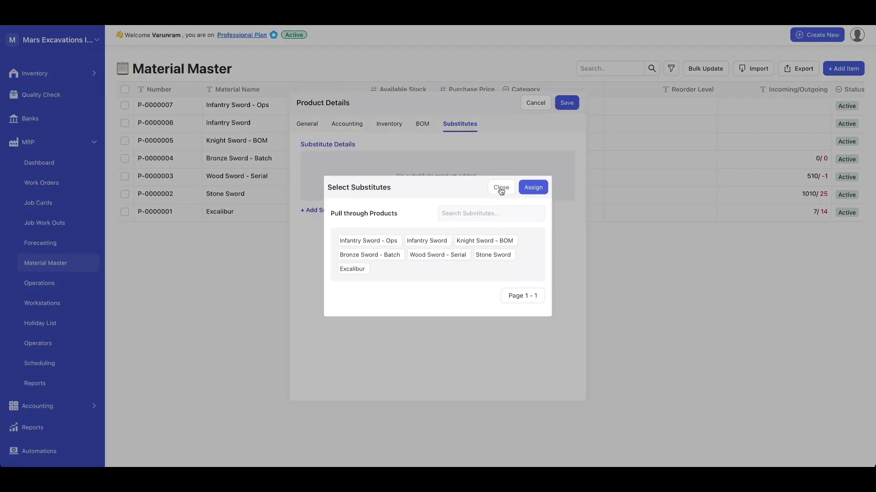
pyautogui.click(500, 187)
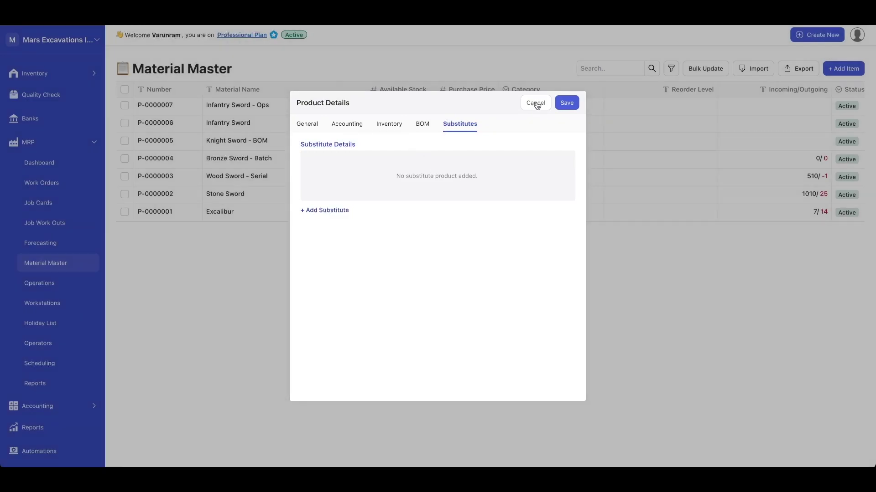
pyautogui.click(536, 103)
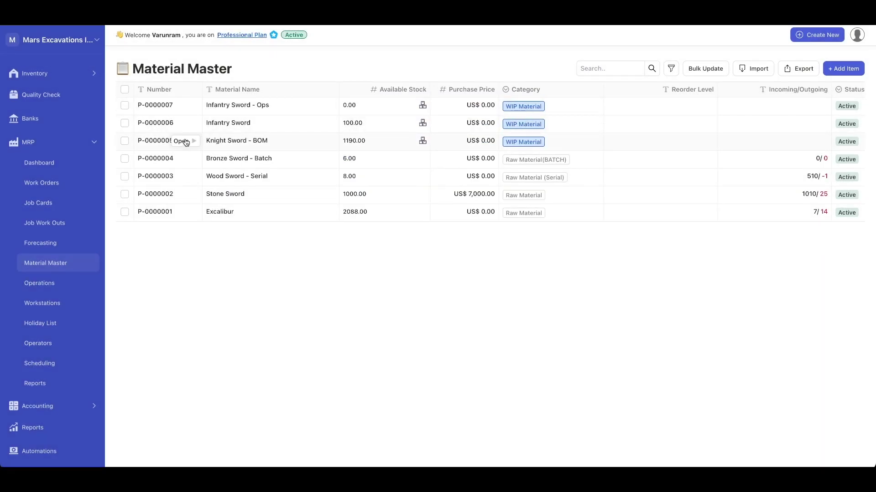
# Open Knight Sword - BOM, view its bill of materials, then close the details
pyautogui.click(186, 142)
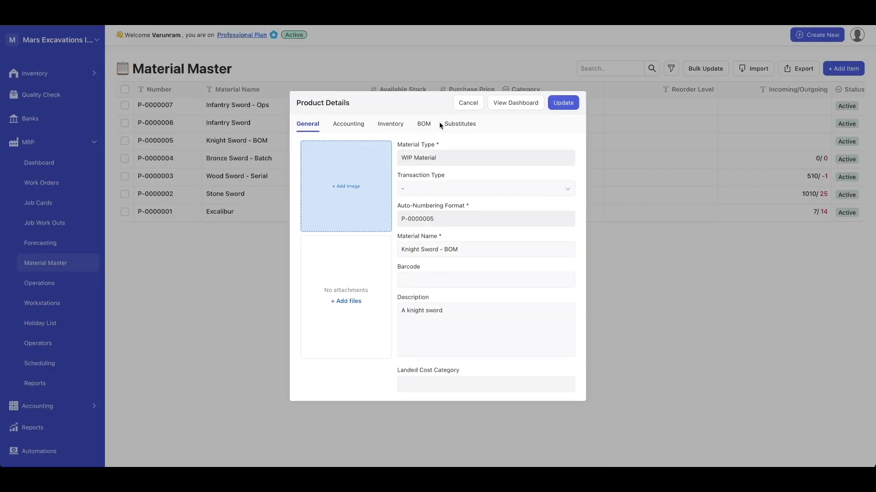
pyautogui.click(424, 126)
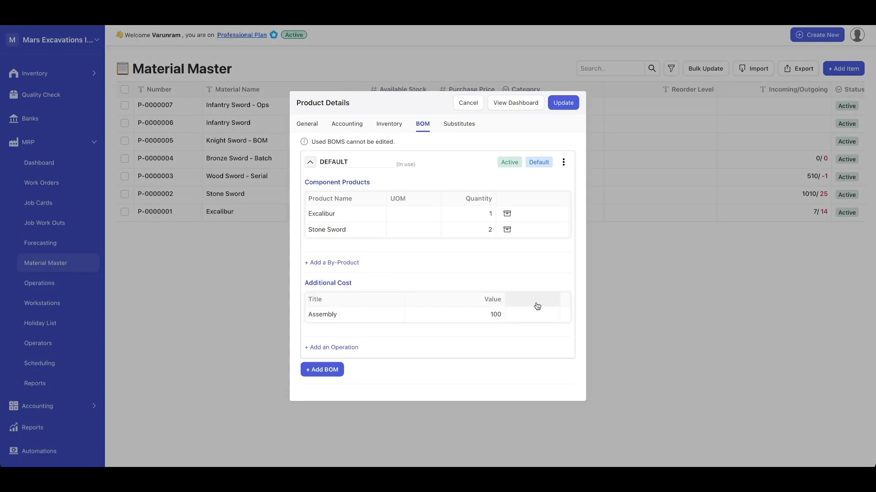
pyautogui.click(462, 104)
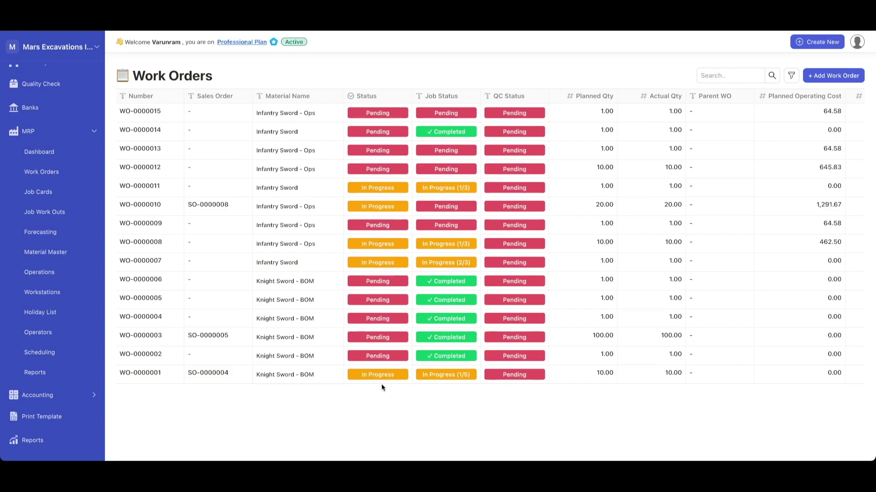
# Start a work order for Infantry Sword - Ops (P-0000007) with BOM-1 and load its details
pyautogui.hscroll(10, 602, 260)
pyautogui.hscroll(-10, 602, 259)
pyautogui.click(818, 81)
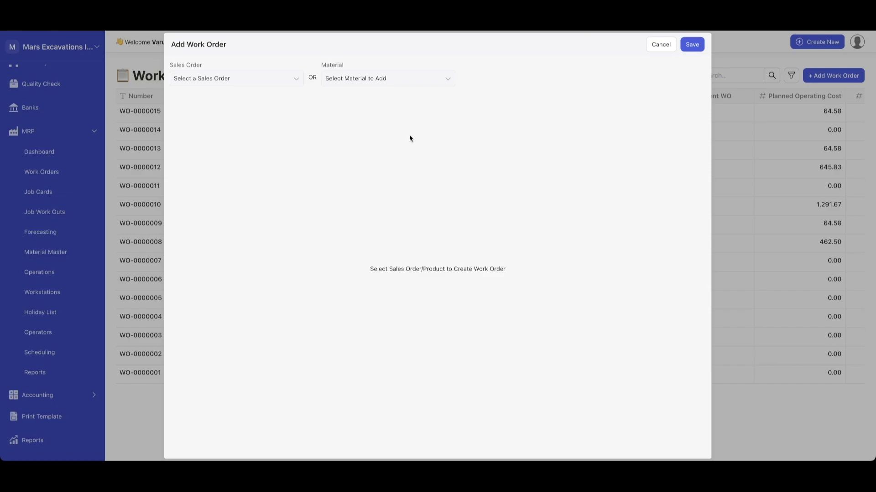
pyautogui.click(382, 81)
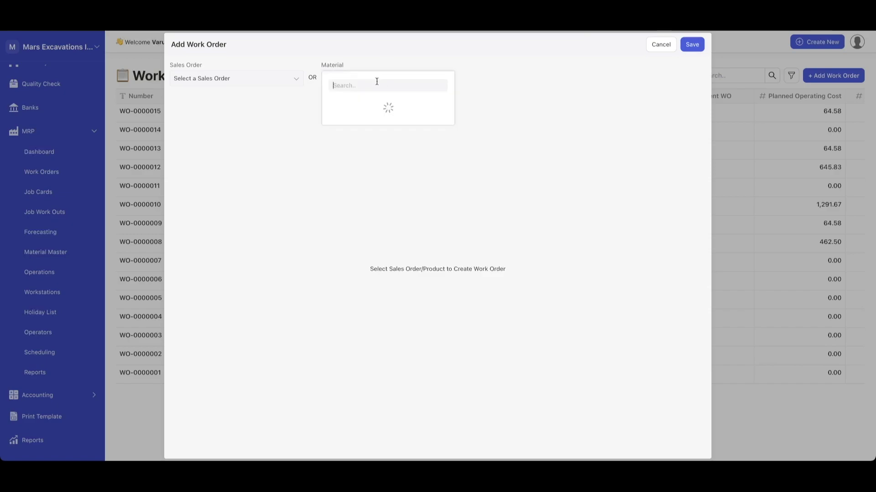
pyautogui.click(373, 102)
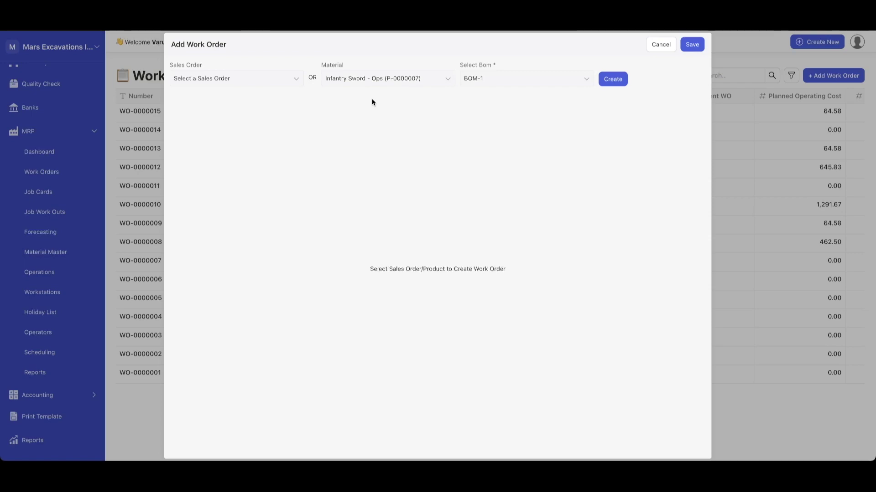
pyautogui.click(481, 78)
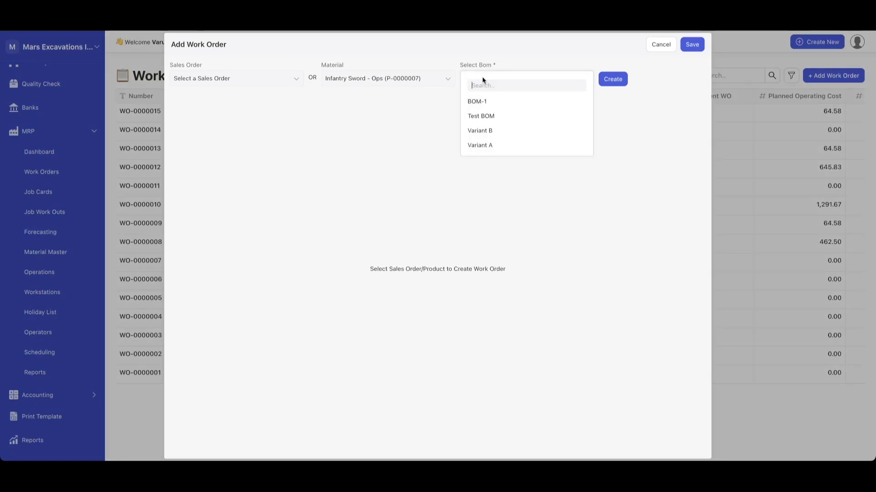
pyautogui.click(474, 100)
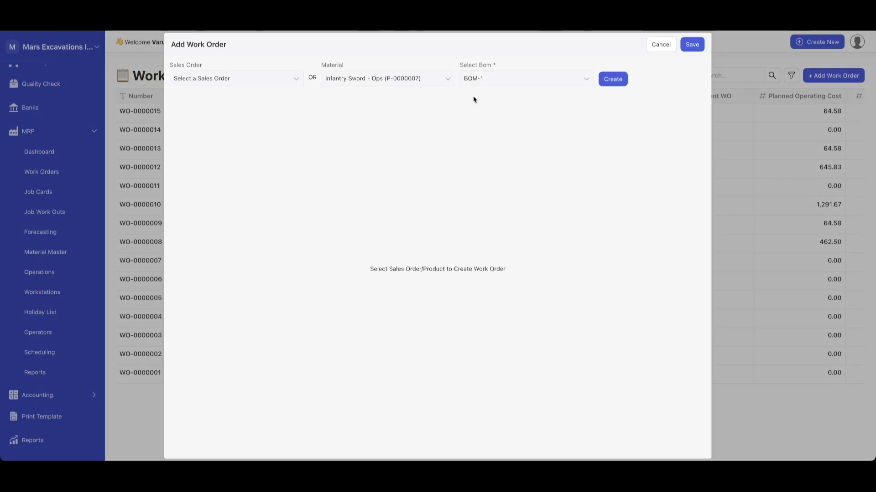
pyautogui.click(611, 81)
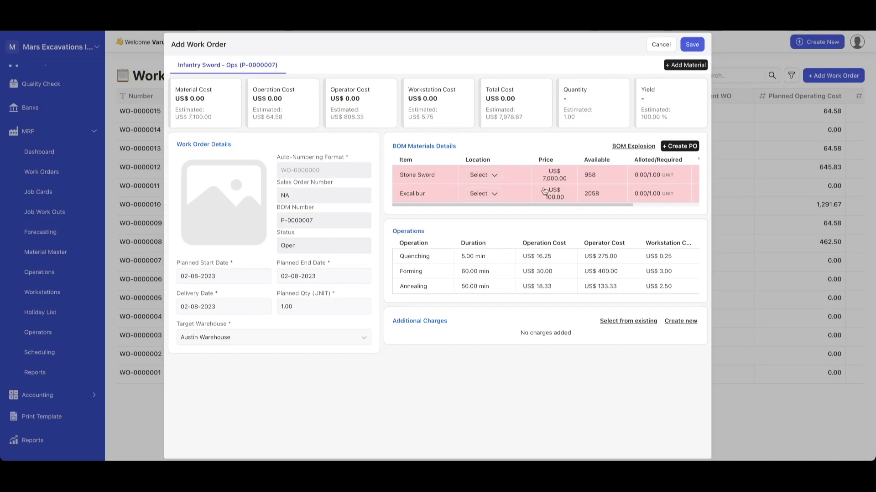
# Allocate Stone Sword stock from AW and Excalibur from OW, then save the work order
pyautogui.click(492, 174)
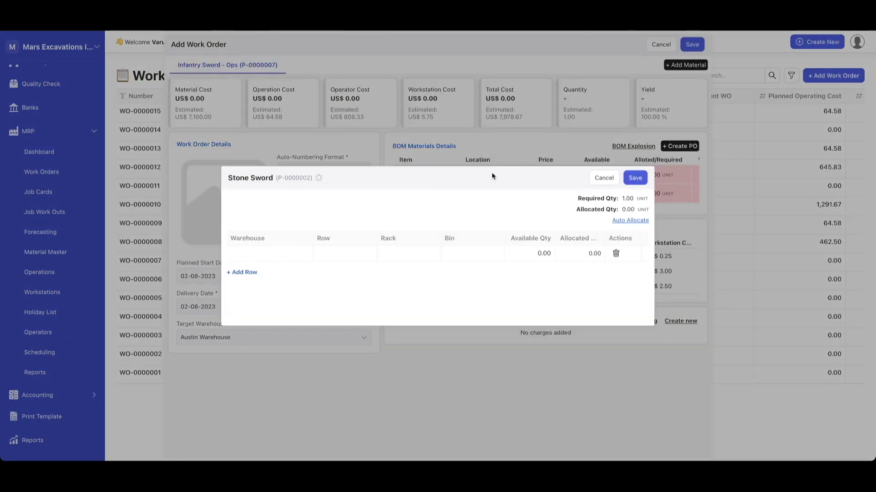
pyautogui.click(621, 220)
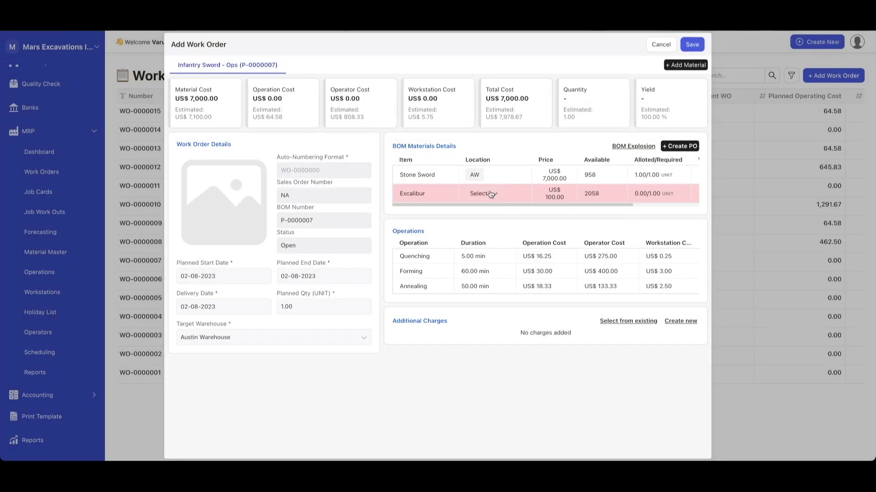
pyautogui.click(492, 193)
pyautogui.click(628, 220)
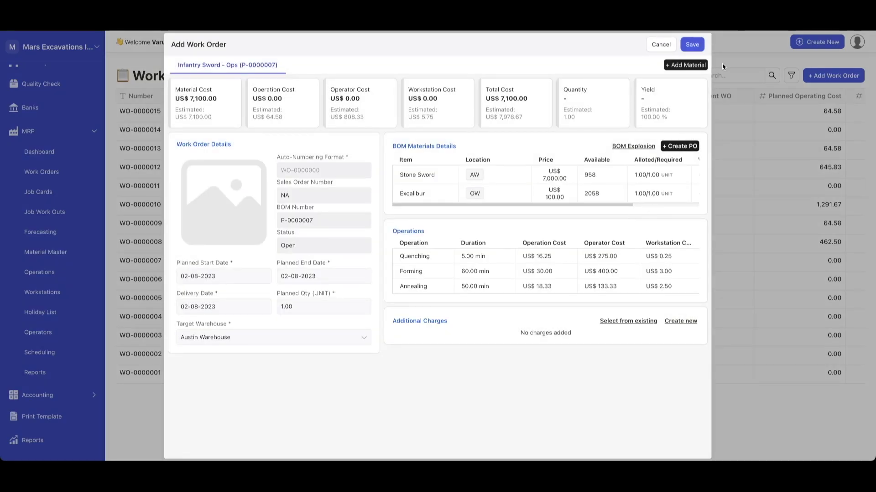
pyautogui.click(691, 44)
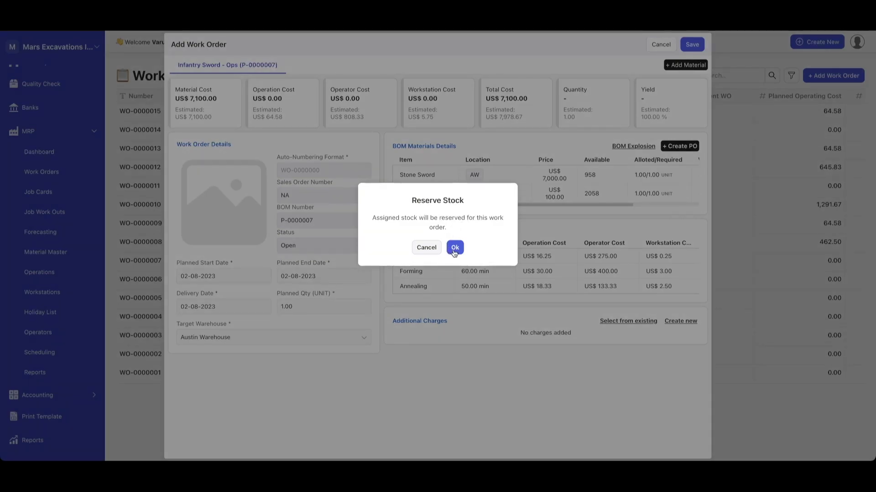
# Confirm the stock reservation and dismiss the WO-0000016 created message
pyautogui.click(457, 249)
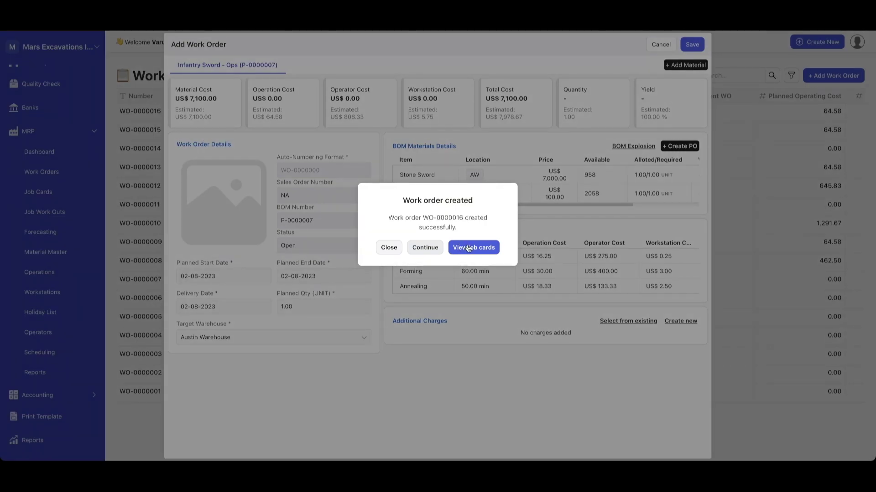
pyautogui.click(391, 248)
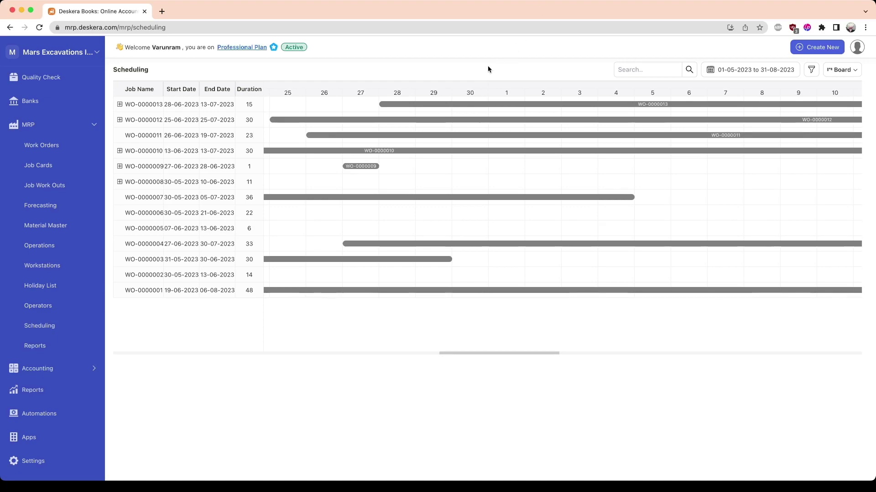
pyautogui.click(439, 104)
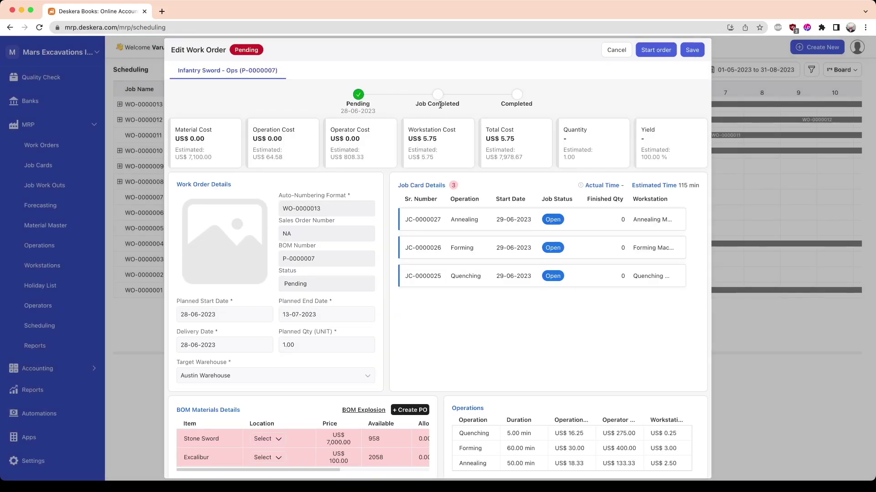
pyautogui.scroll(-3, 267, 357)
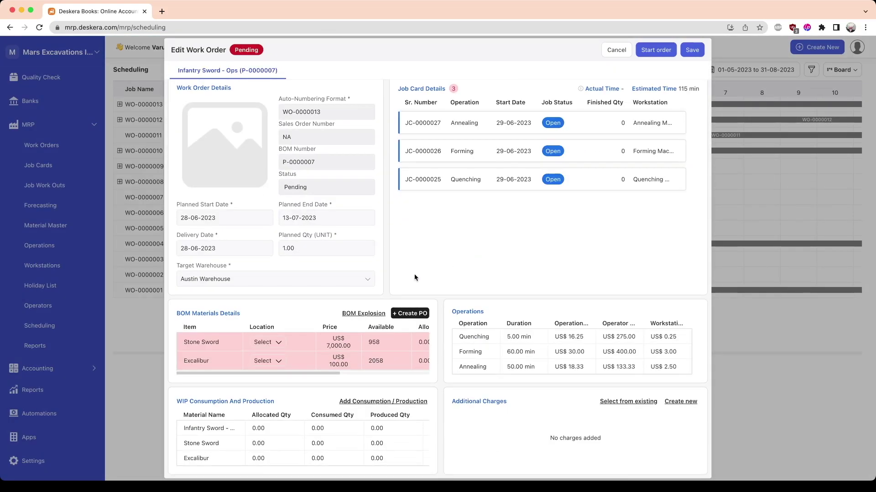
pyautogui.click(258, 345)
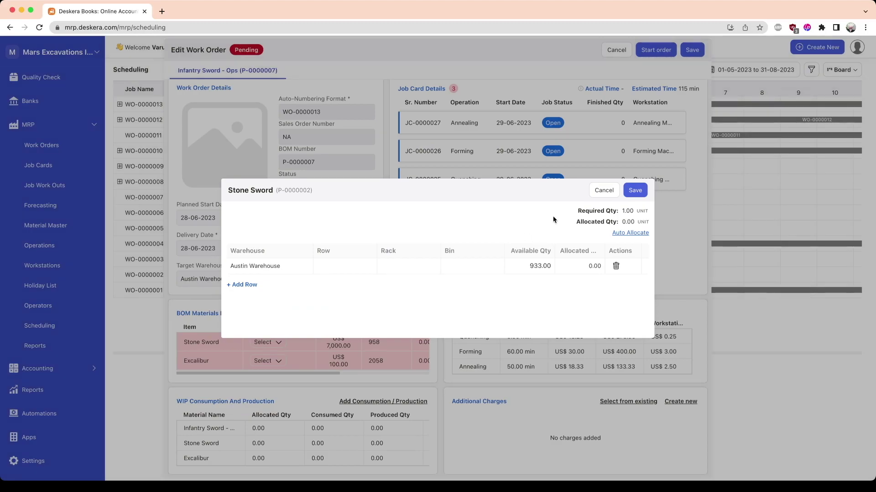
pyautogui.click(601, 194)
pyautogui.click(616, 50)
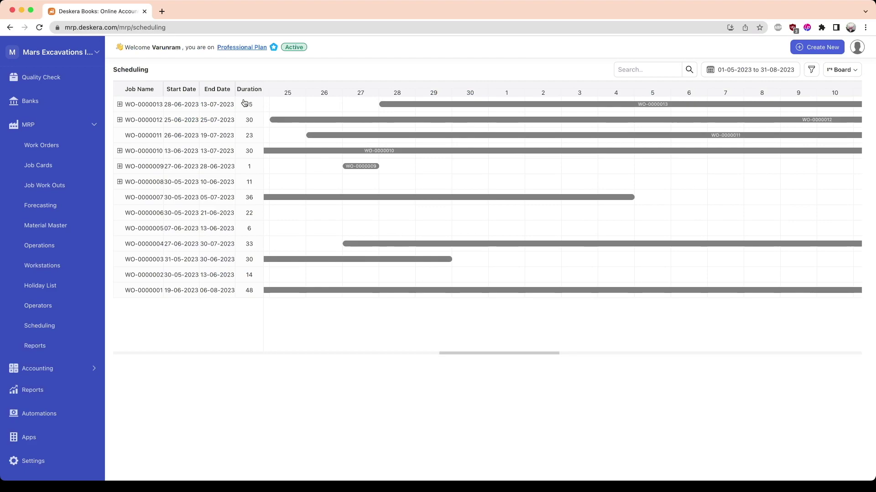
pyautogui.click(120, 105)
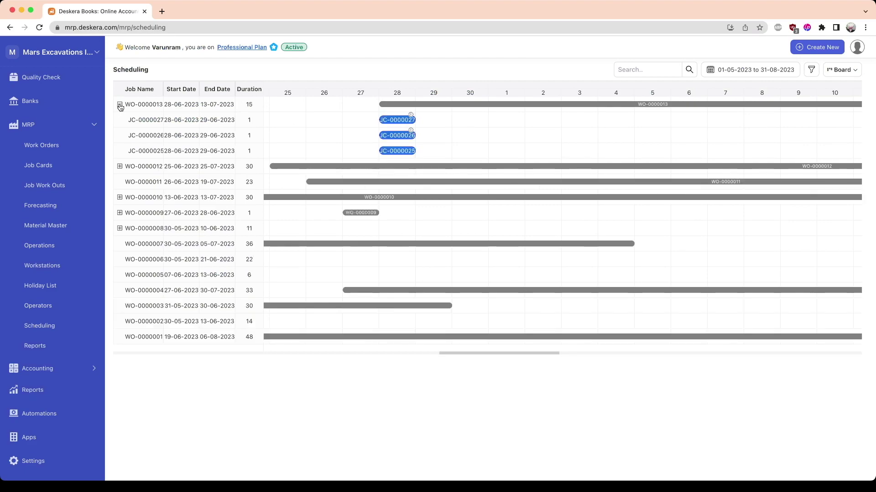
# Review JC-0000027 without changes, then move JC-0000026 to run 30 June–1 July 2023
pyautogui.click(401, 120)
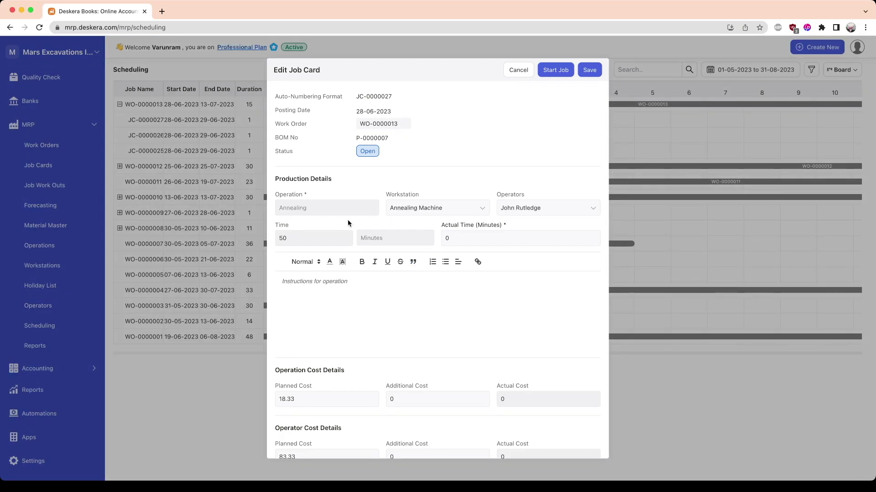
pyautogui.scroll(-1, 354, 232)
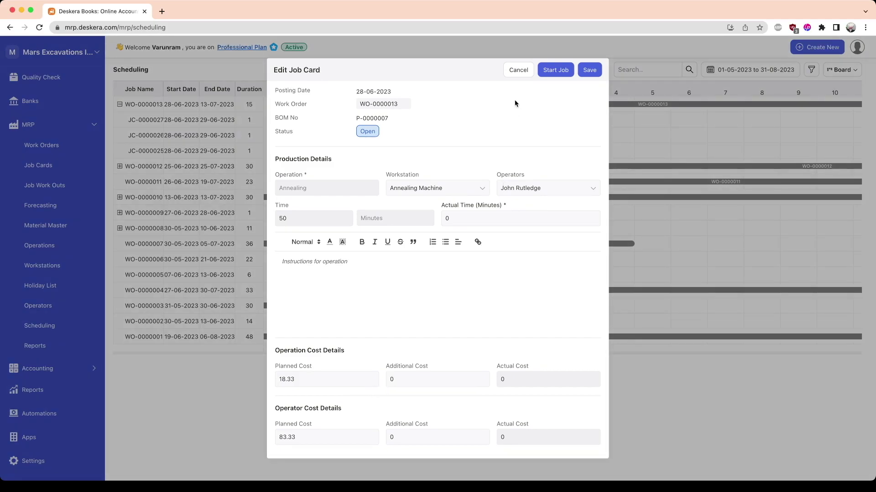
pyautogui.click(517, 69)
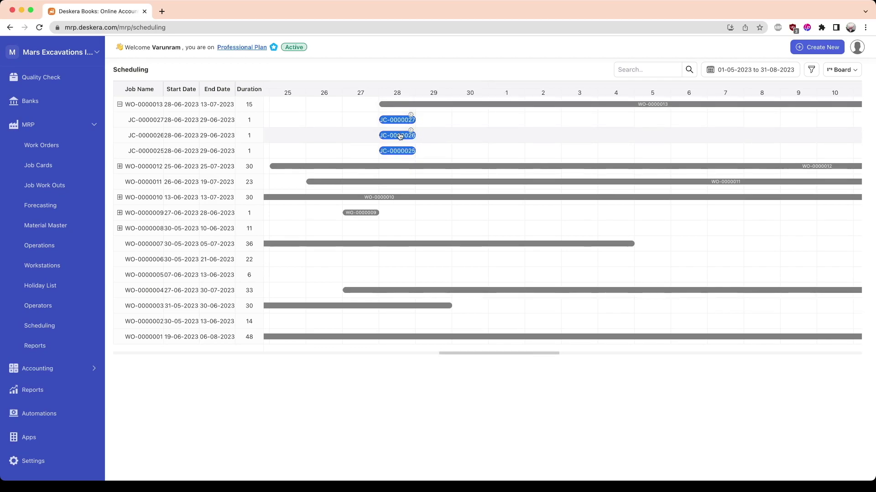
pyautogui.moveTo(491, 132); pyautogui.dragTo(412, 110)
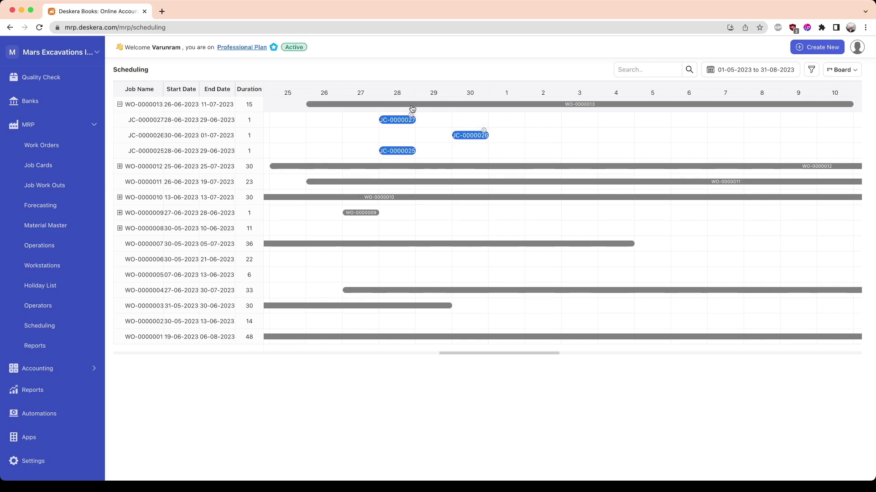
# Expand WO-0000012 and WO-0000010, check JC-0000018's status options unchanged, then view the Job Cards board
pyautogui.click(119, 167)
pyautogui.click(119, 244)
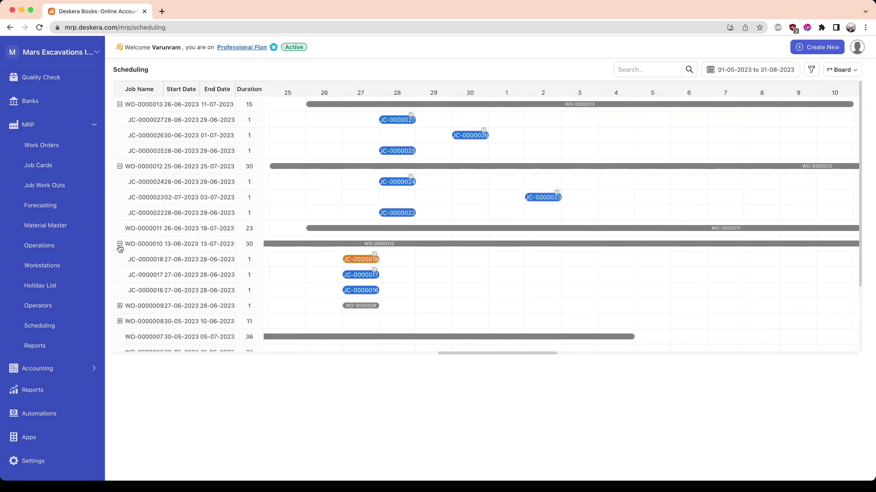
pyautogui.click(356, 261)
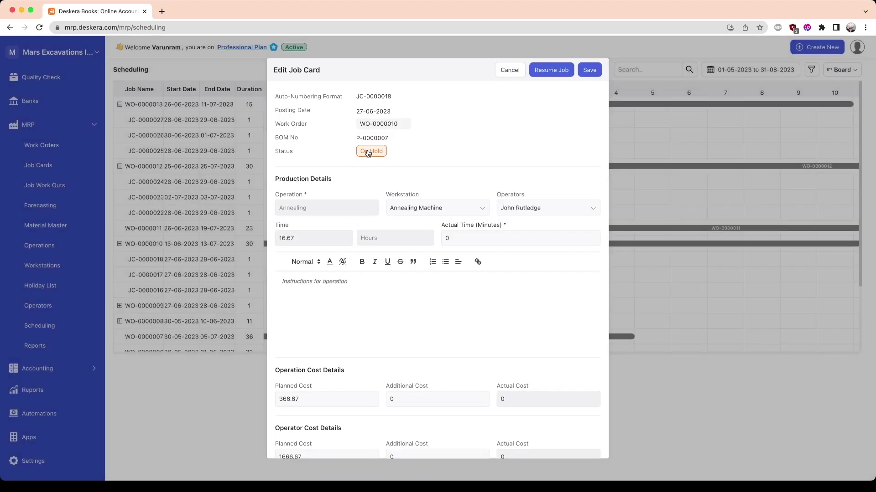
pyautogui.click(368, 152)
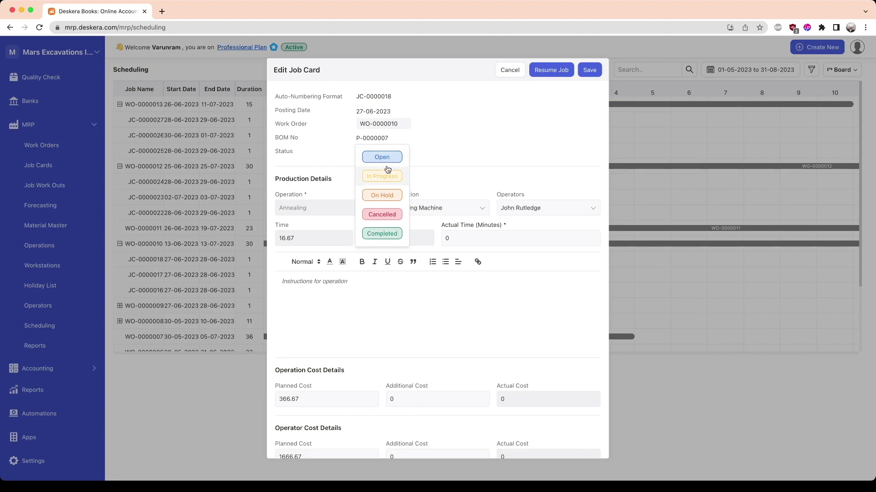
pyautogui.click(470, 160)
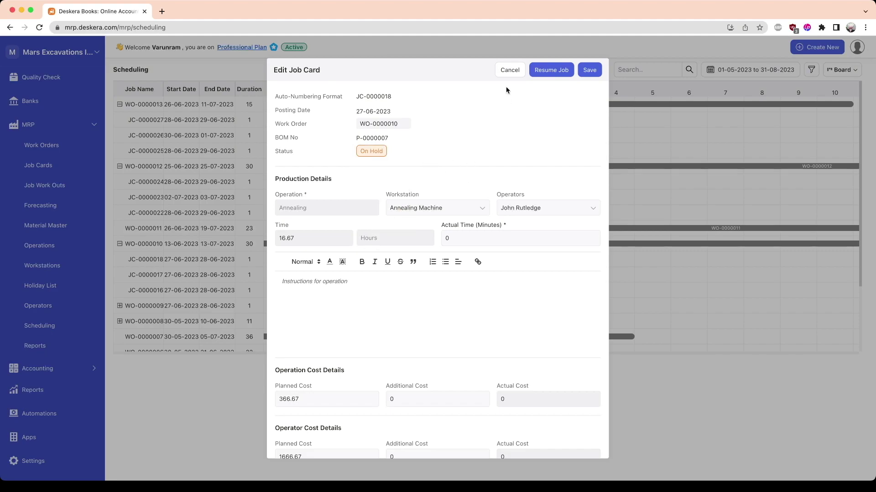
pyautogui.click(509, 70)
pyautogui.click(38, 165)
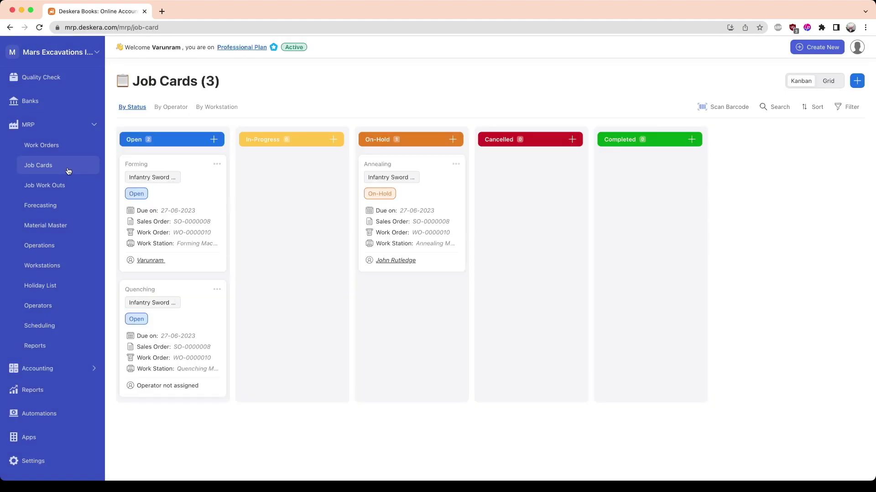